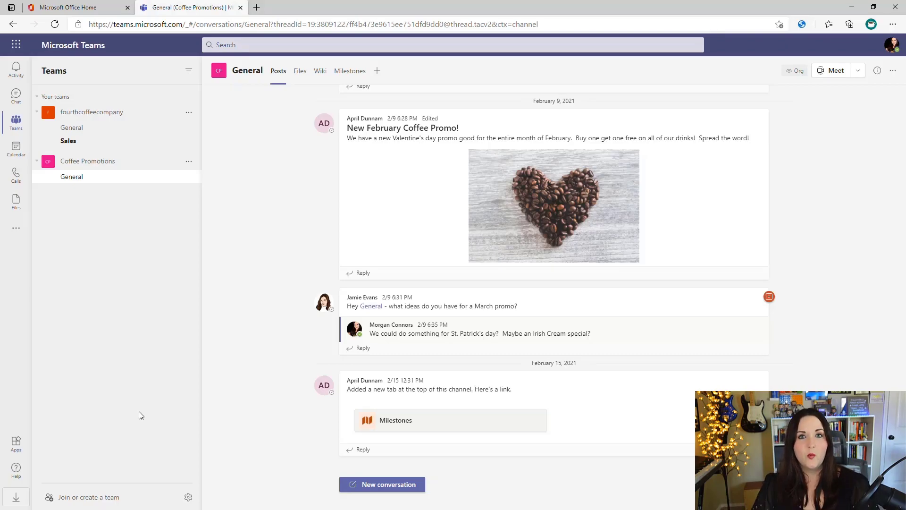
Find Power Apps in the Teams app catalogue and add it to Teams
left_click(19, 446)
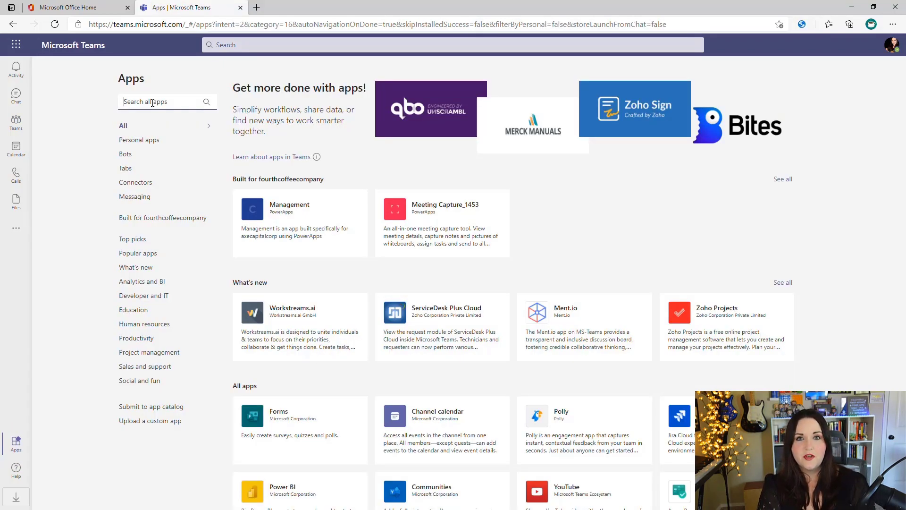
type("Power apps")
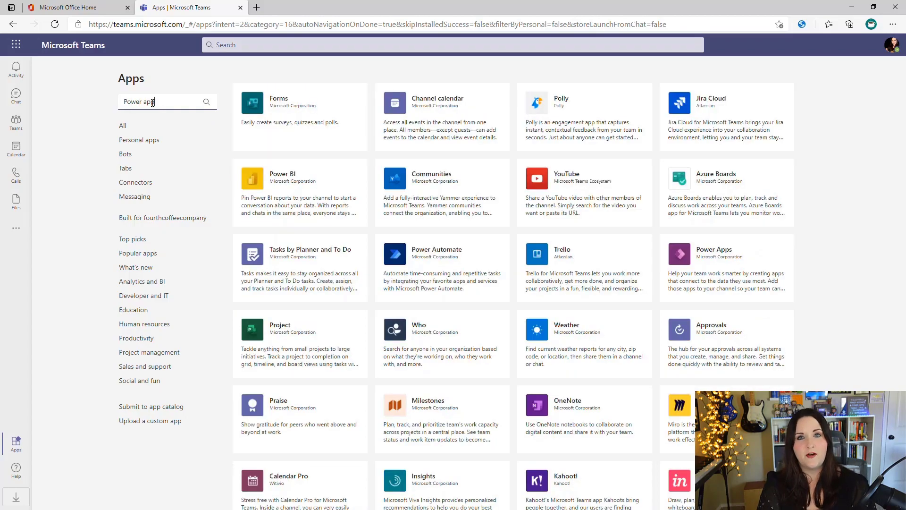
left_click(334, 120)
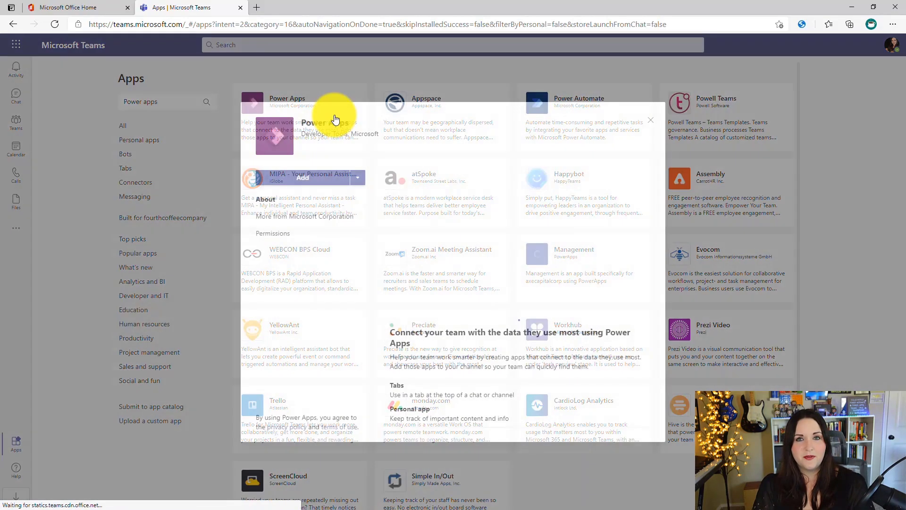
left_click(320, 178)
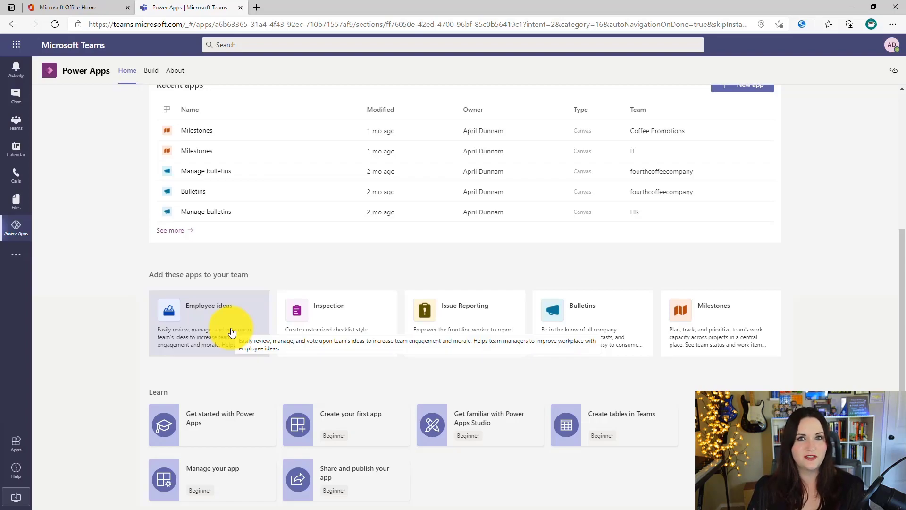
Add the Employee ideas template as a tab in the HR team's General channel
left_click(234, 332)
left_click(334, 178)
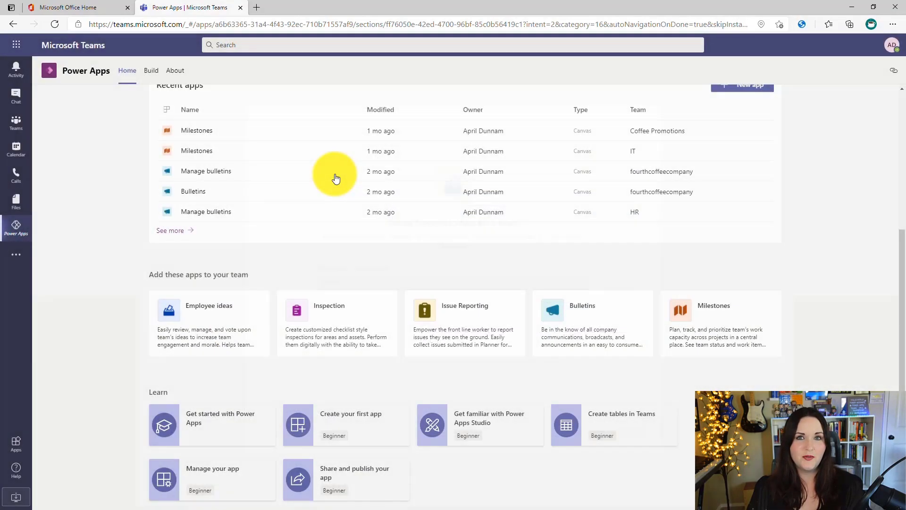
left_click(384, 282)
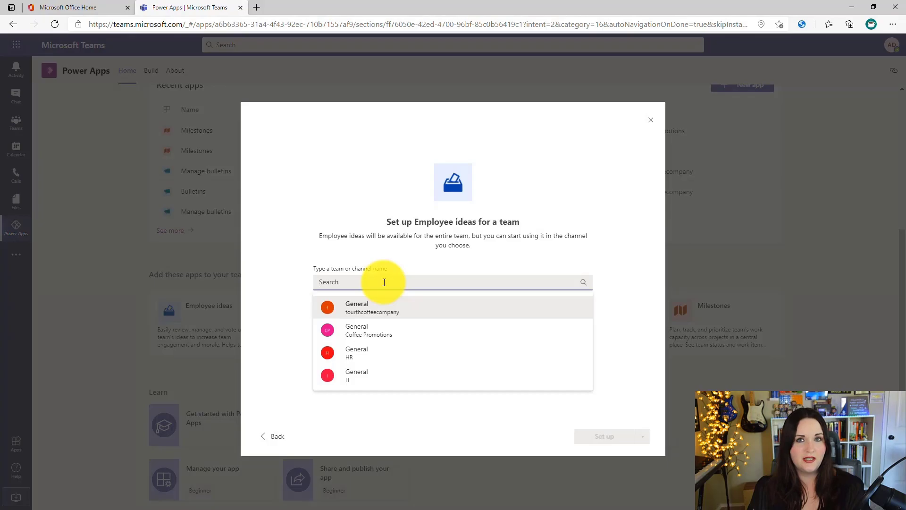
left_click(481, 353)
left_click(612, 438)
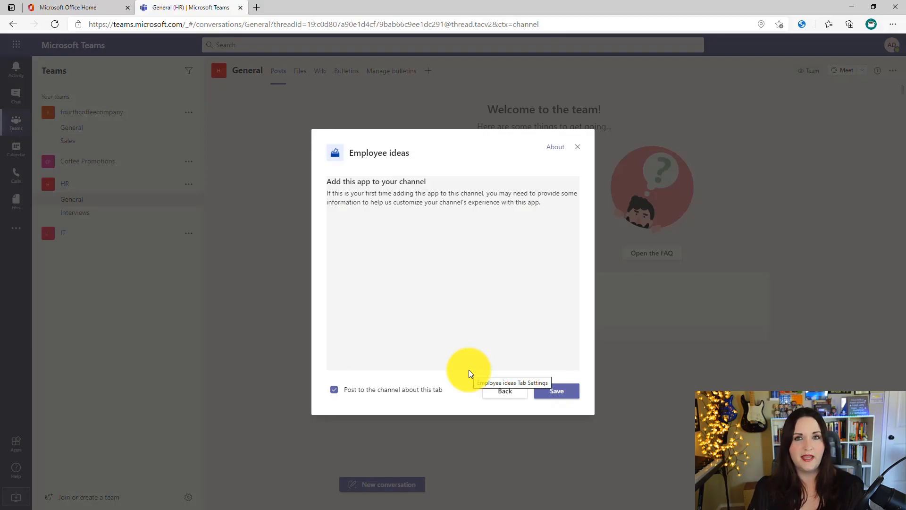
left_click(567, 397)
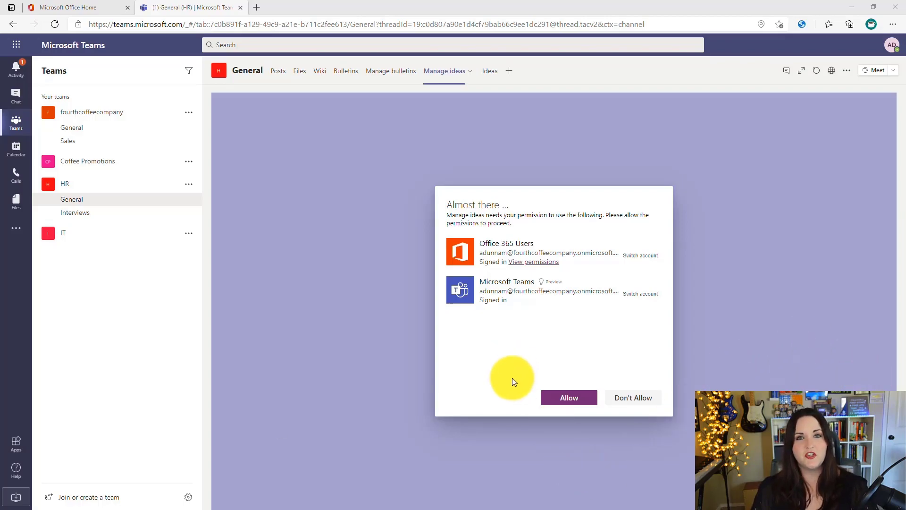
Grant Employee ideas its permissions, view the Return to Workplace campaign, then return to Power Apps home
left_click(560, 404)
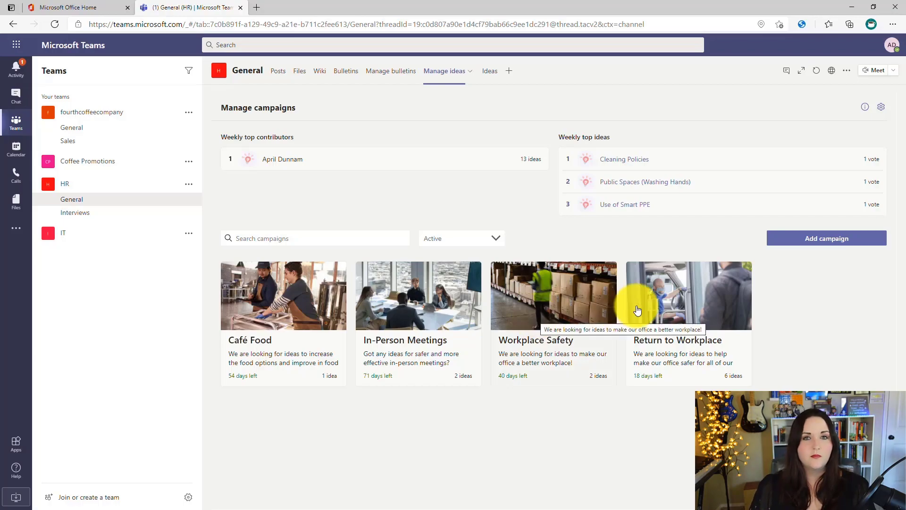
left_click(671, 311)
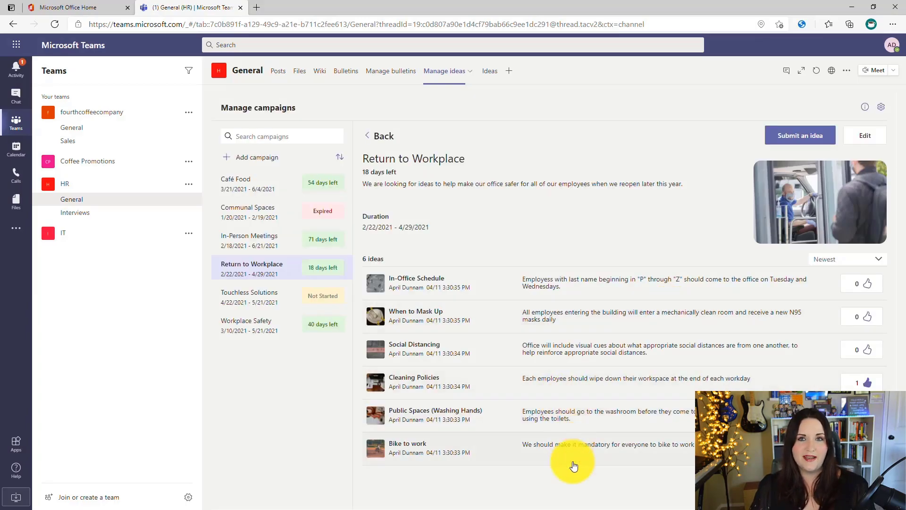
left_click(867, 286)
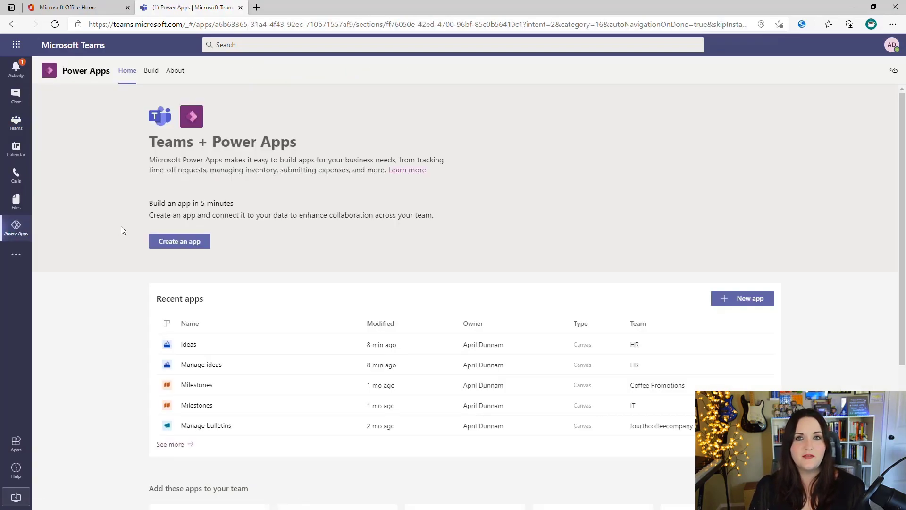
left_click(235, 351)
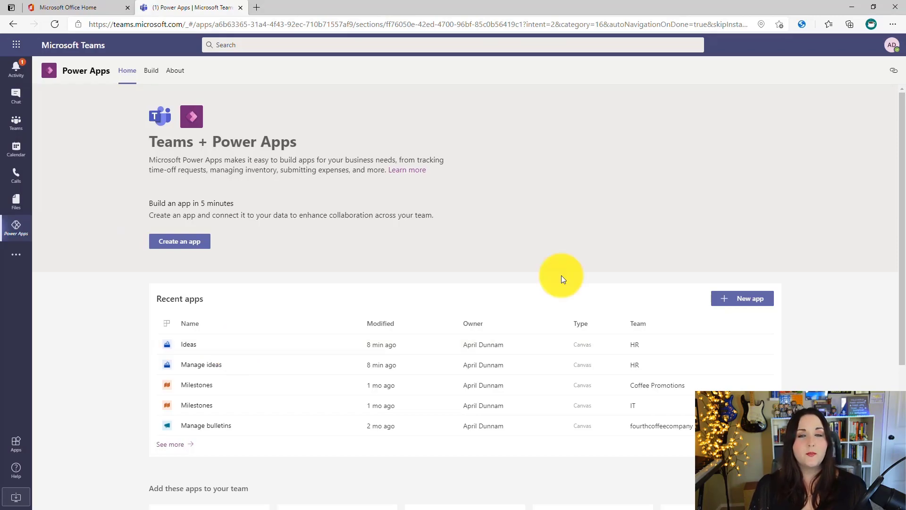
Create a new Power Apps app named Kudos in the HR team
left_click(769, 302)
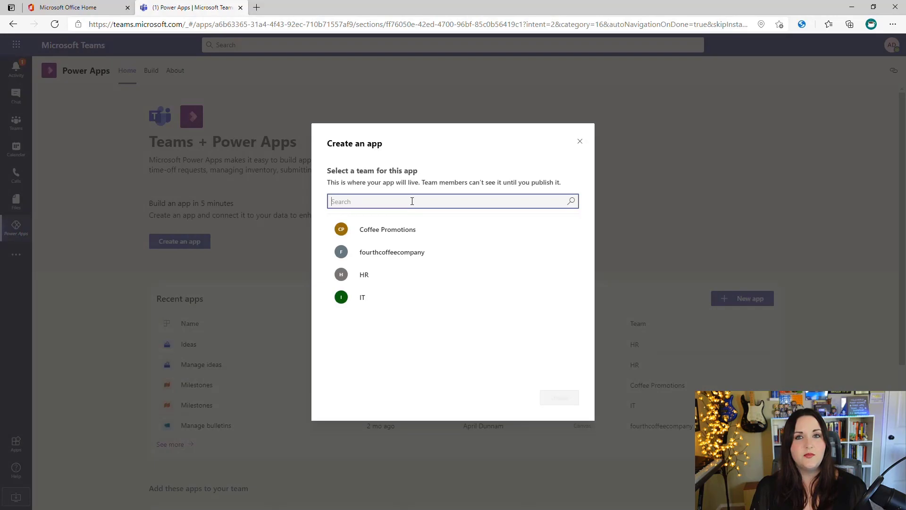
left_click(398, 275)
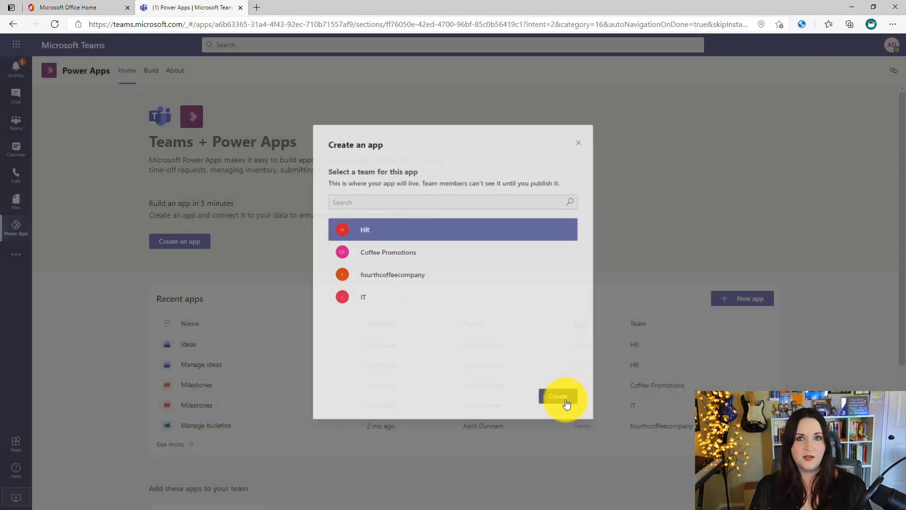
left_click(563, 398)
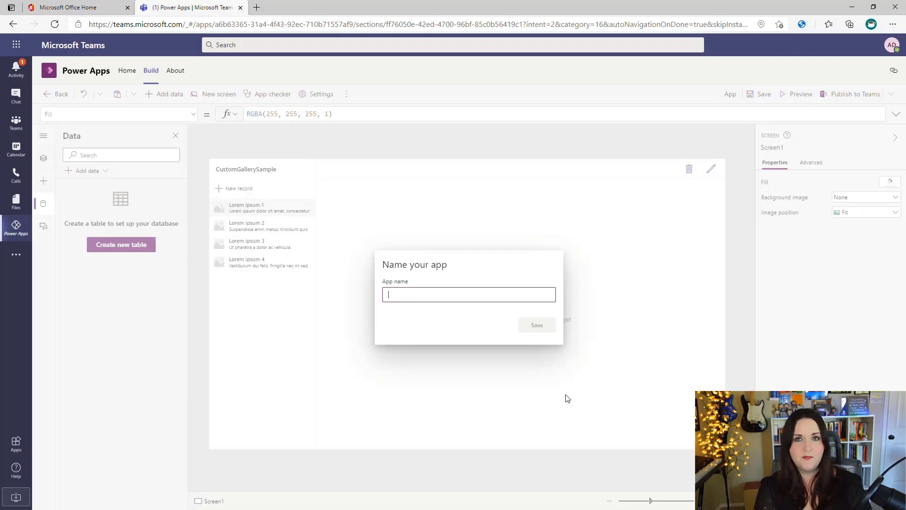
type("Kudos")
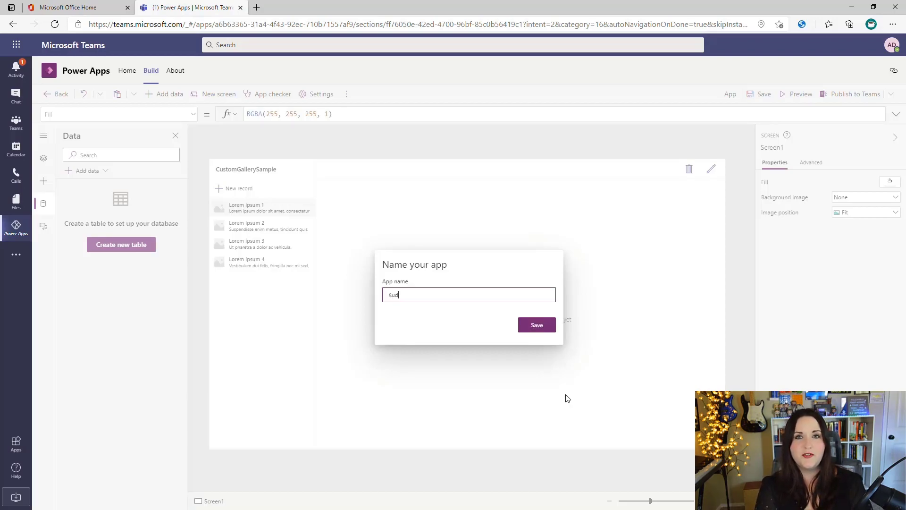
left_click(536, 327)
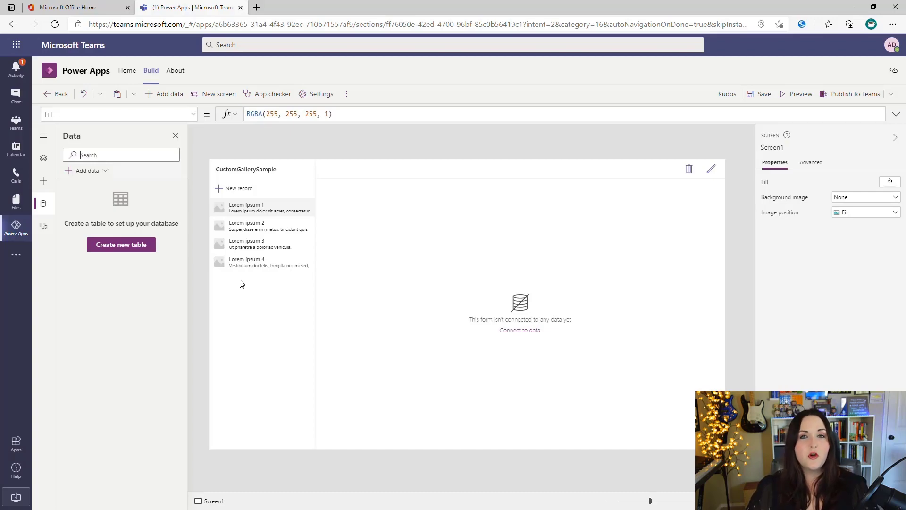
left_click(130, 251)
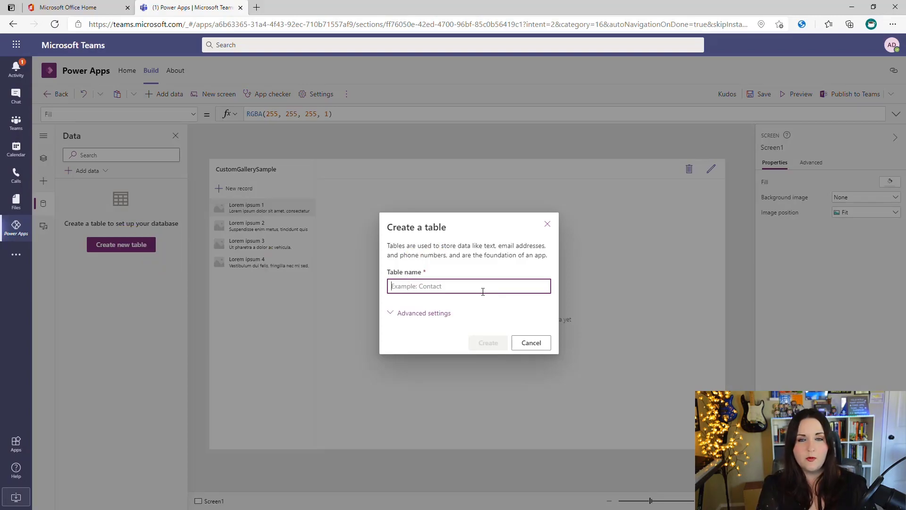
Create a table named Kudos and add a Text column called Kudos
type("Kudos")
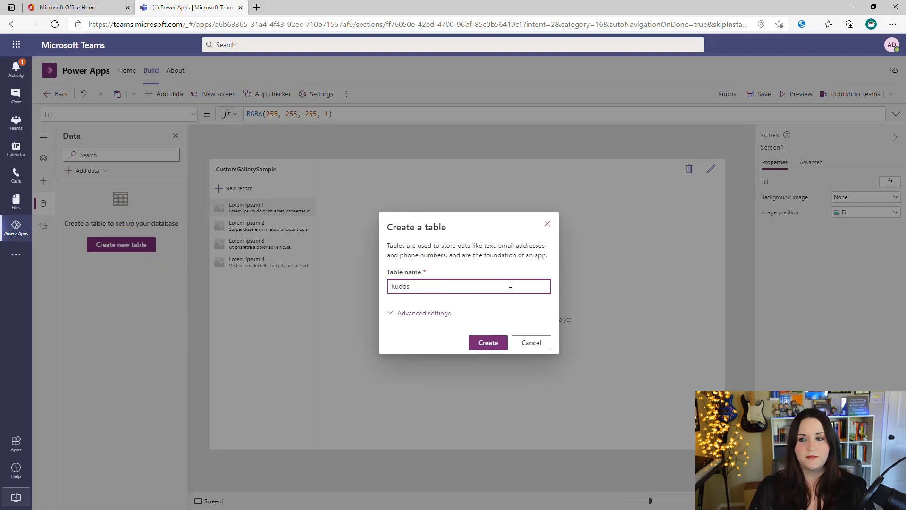
key("Return")
left_click(140, 132)
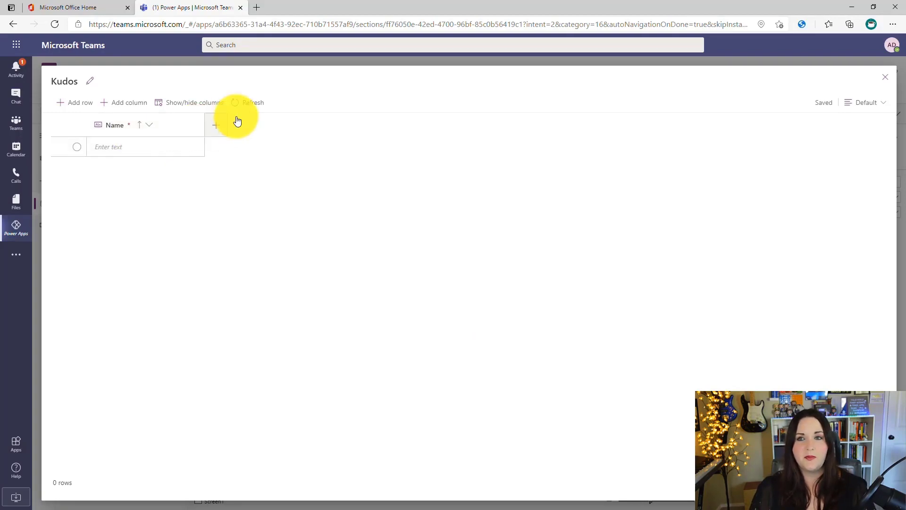
left_click(218, 130)
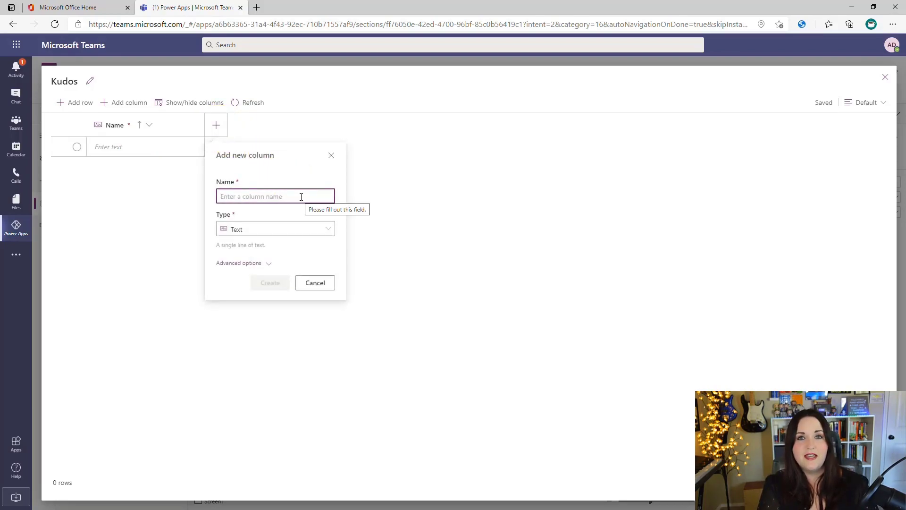
type("K")
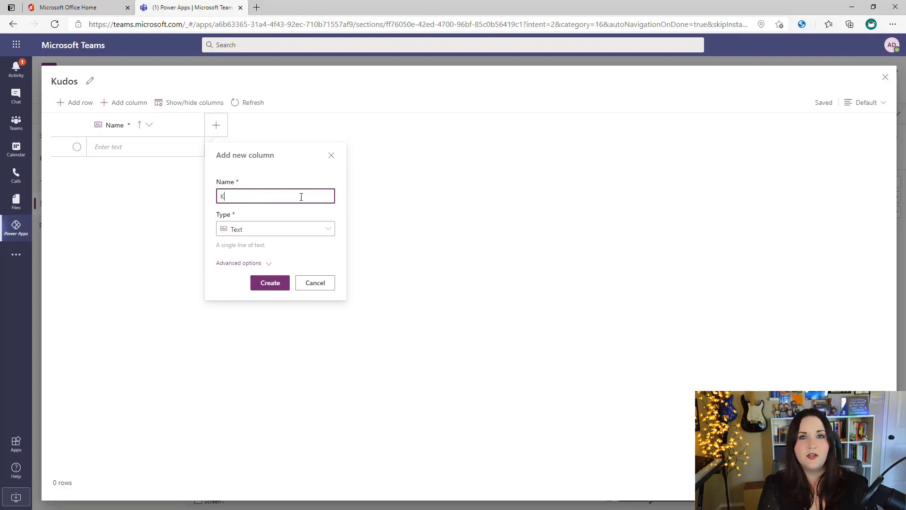
type("udos")
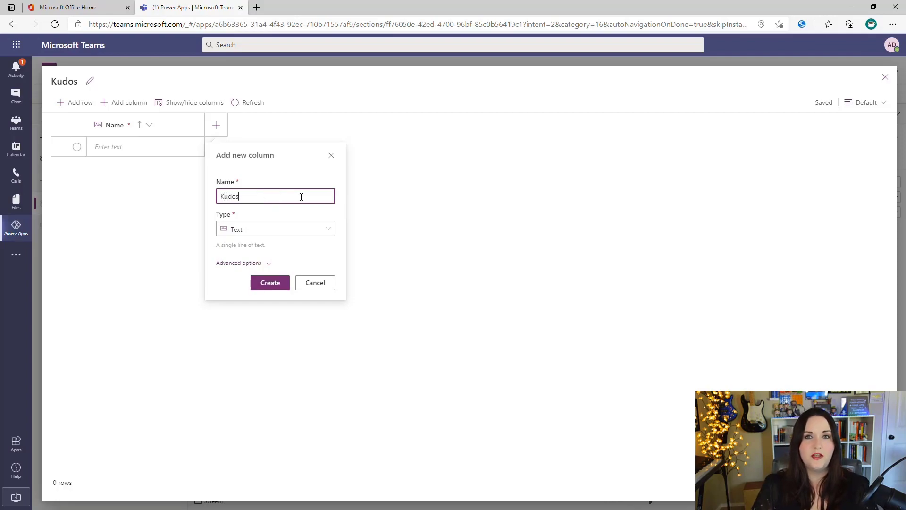
left_click(287, 229)
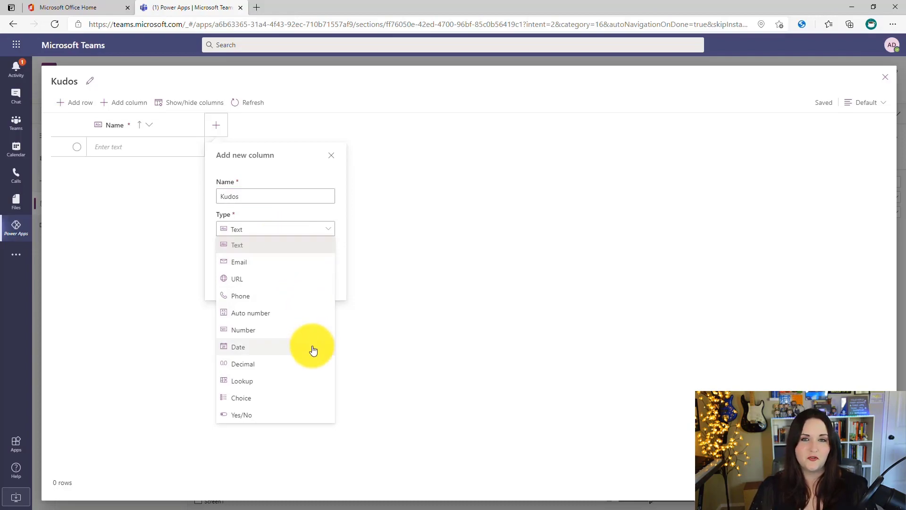
left_click(336, 218)
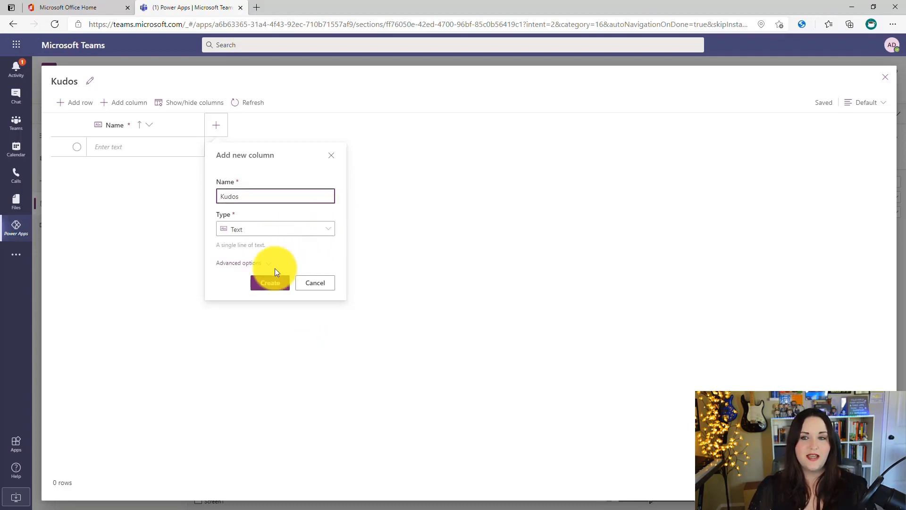
left_click(268, 285)
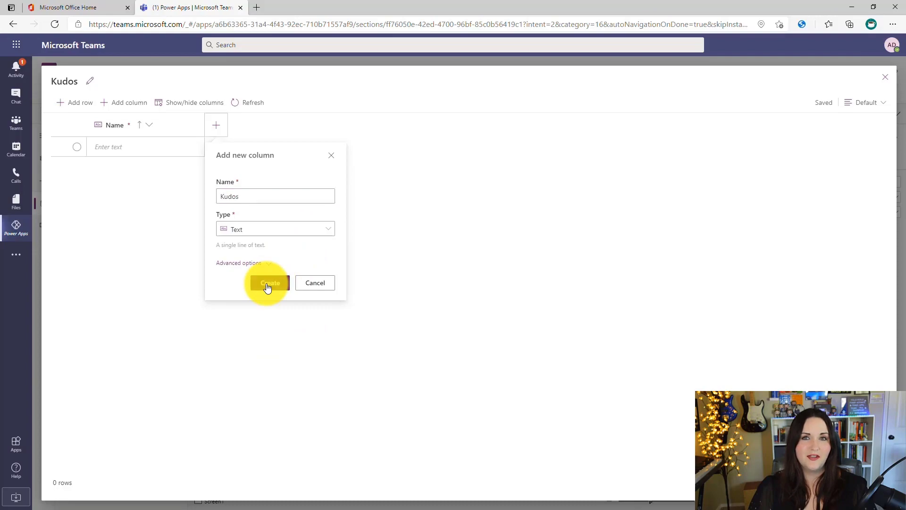
Fill the first row with a colleague's name and a well-done kudos message, then save the table
left_click(144, 153)
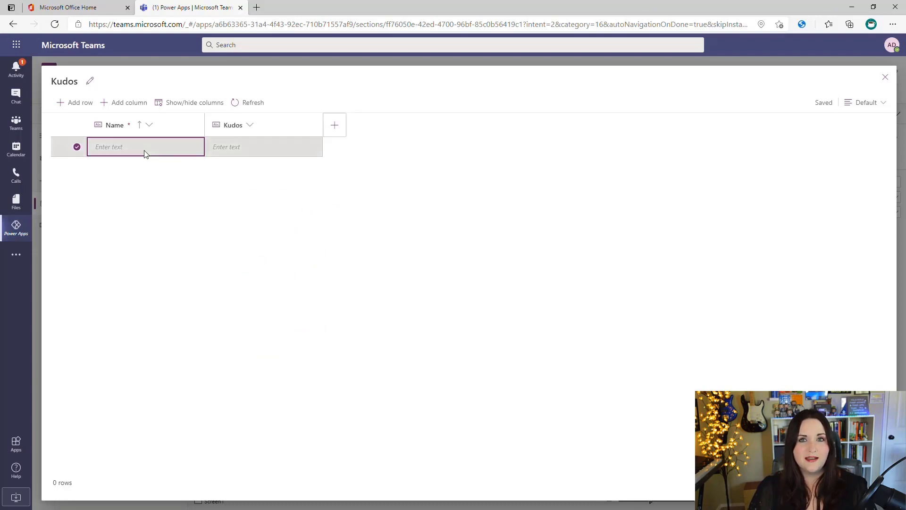
type("Joni Sherman")
key("Tab")
type("Job well done Joni!")
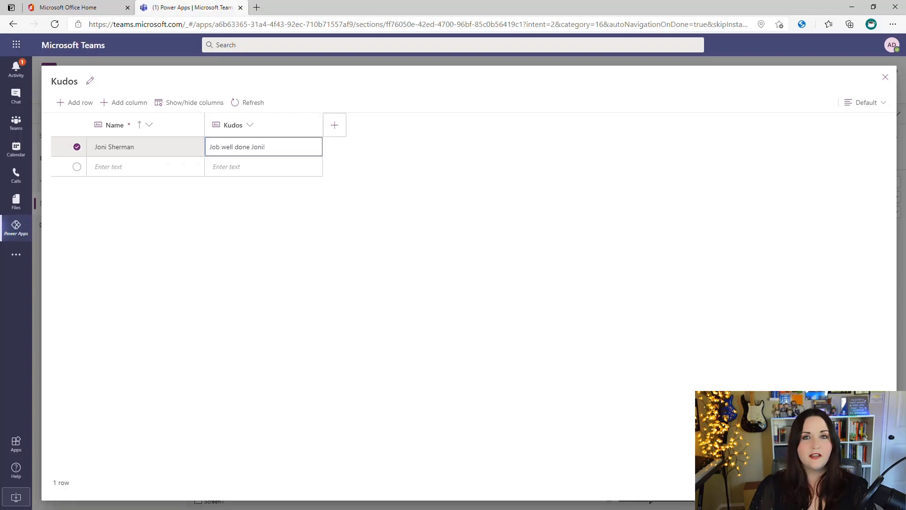
key("Escape")
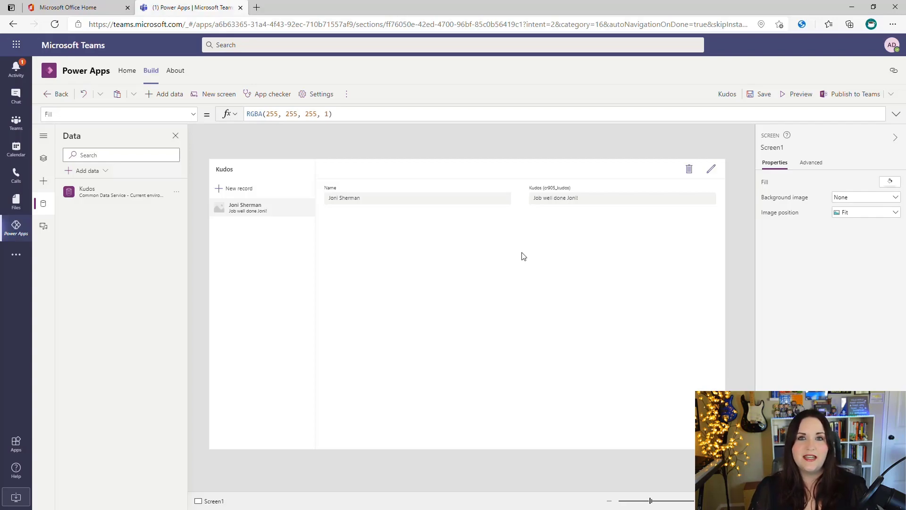
Publish Kudos to Teams as a tab in the HR General channel and open that channel
left_click(858, 97)
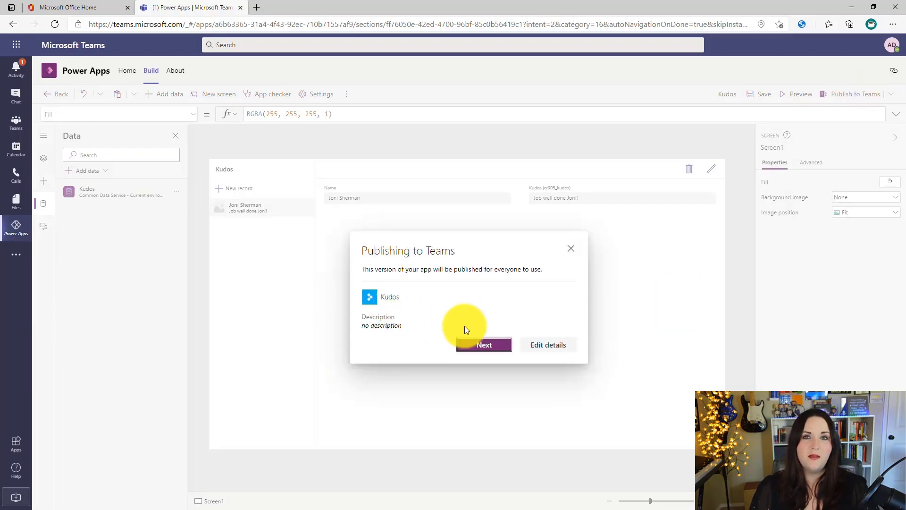
left_click(478, 346)
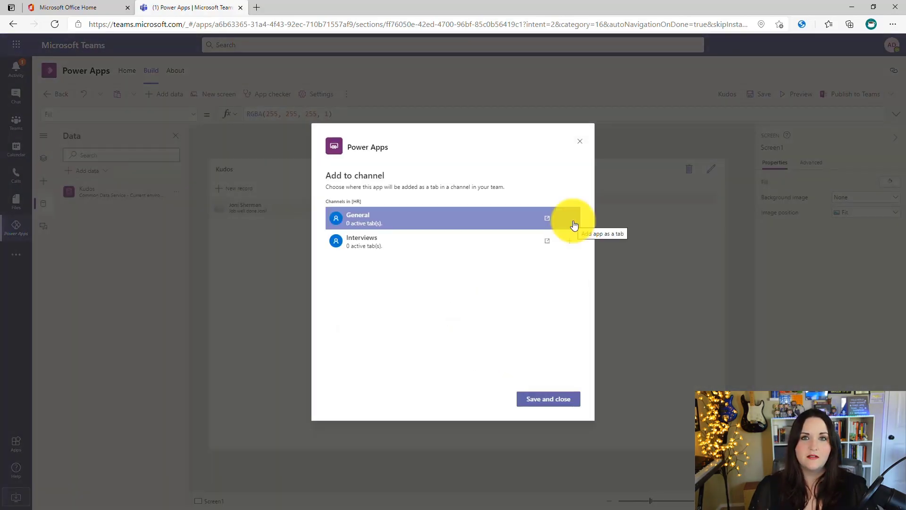
left_click(573, 225)
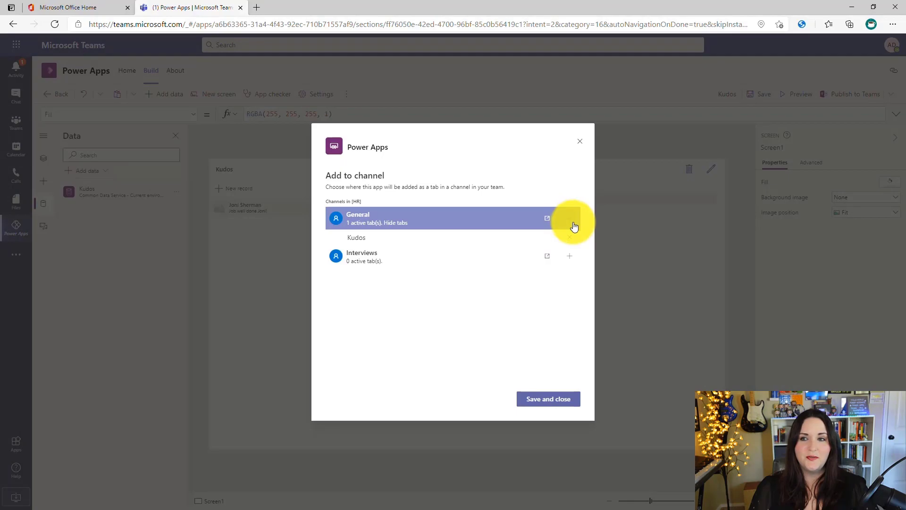
left_click(555, 400)
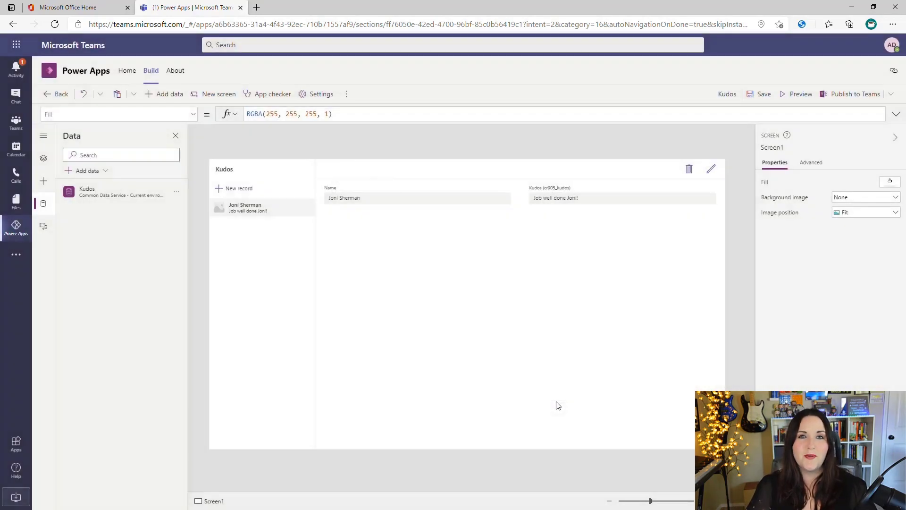
left_click(23, 131)
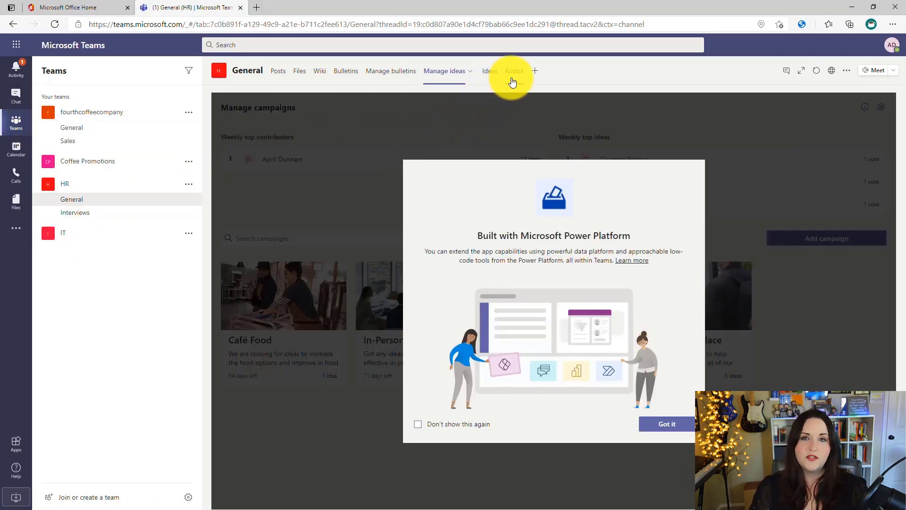
In the Kudos tab, start a new record and enter the recipient's first name
left_click(514, 77)
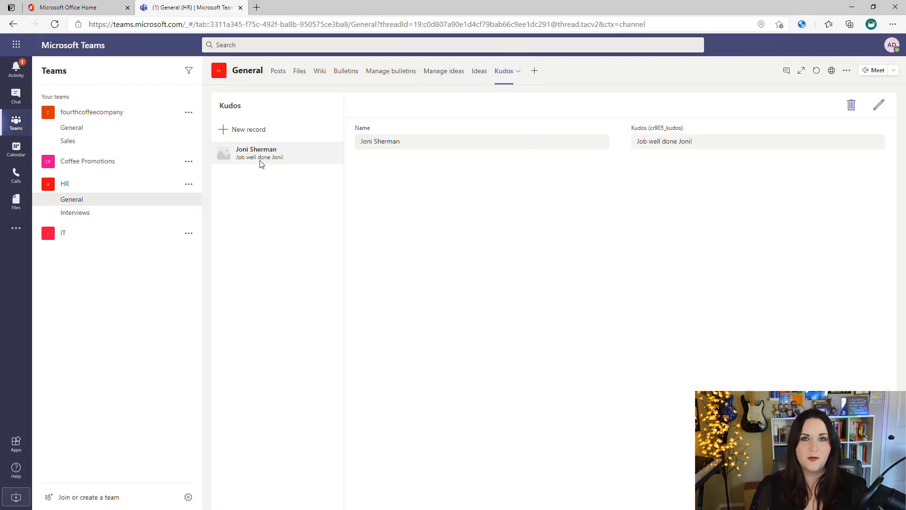
left_click(253, 129)
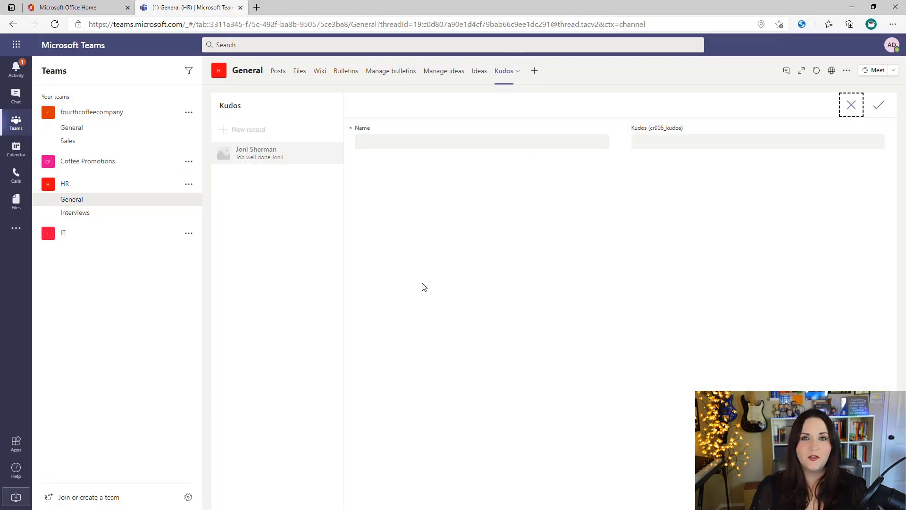
left_click(410, 141)
type("Jane")
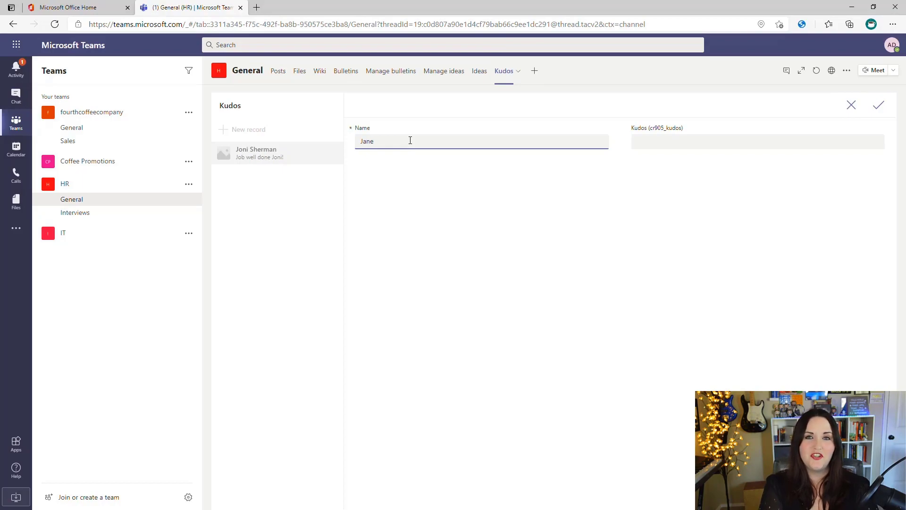